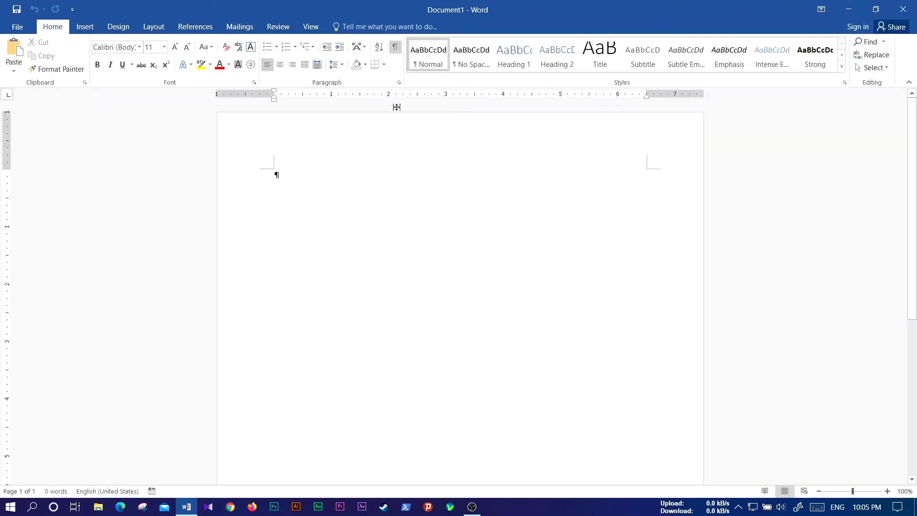
Hide the paragraph marks in the blank document
click(395, 47)
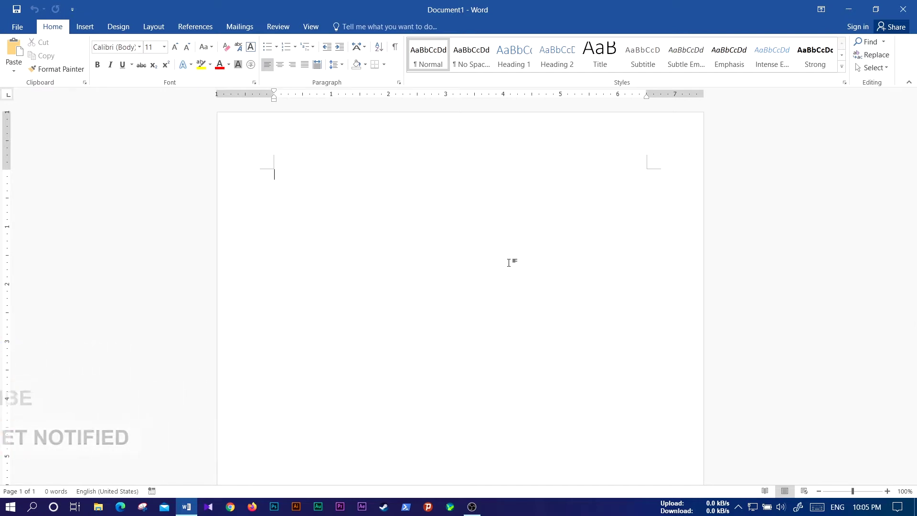
key(Menu)
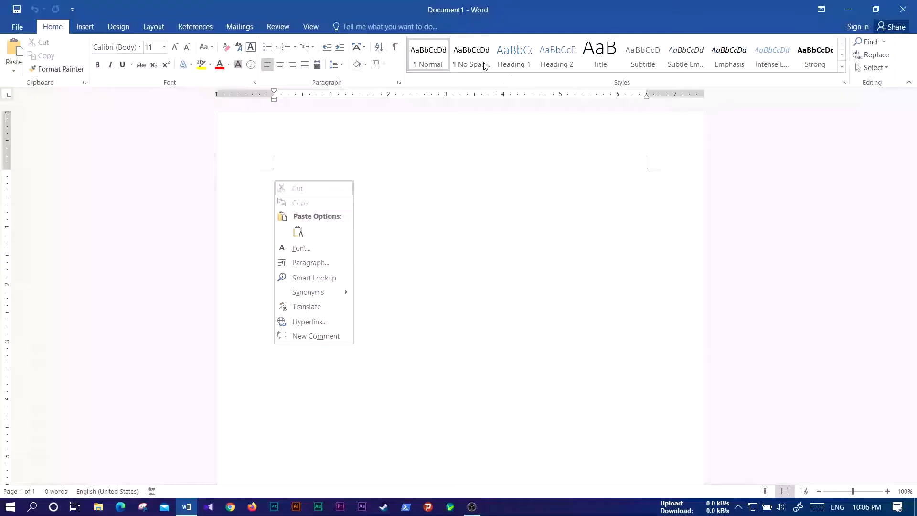
click(454, 198)
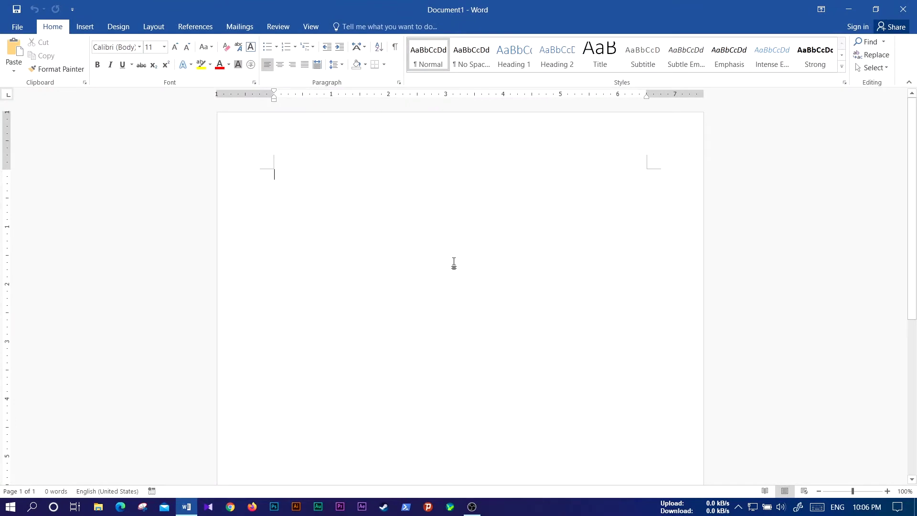
Close the blank document and open the Pilcrow Example document from the desktop
click(902, 10)
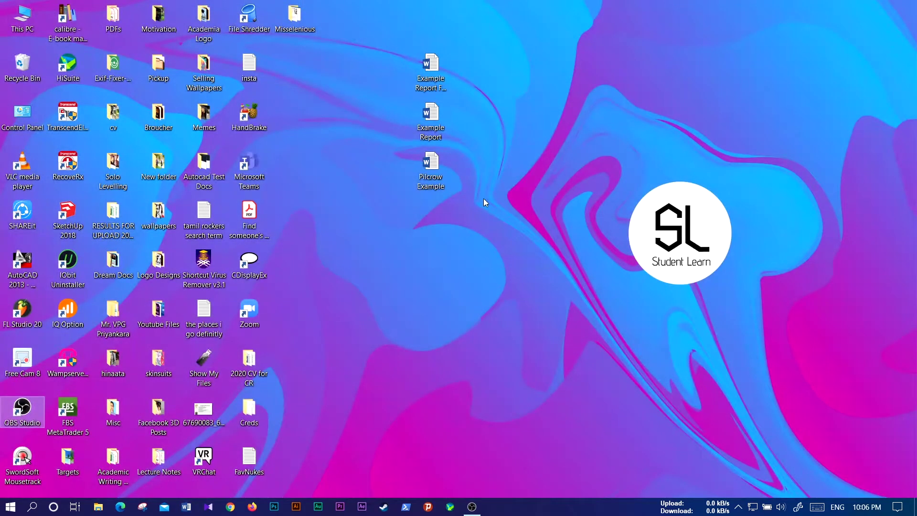
double_click(433, 165)
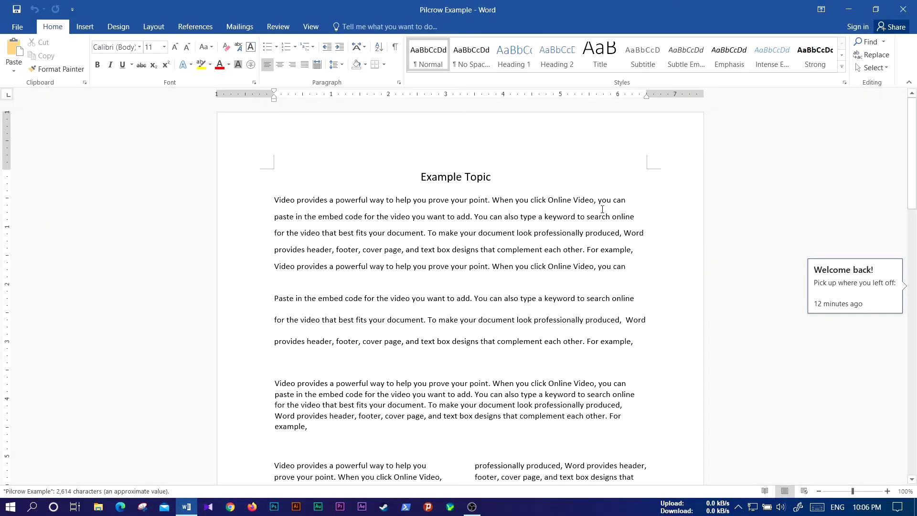
click(662, 221)
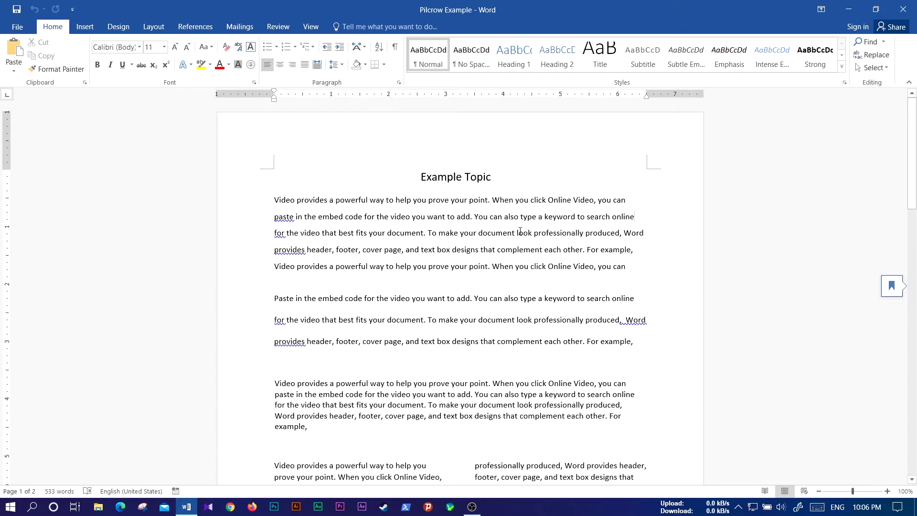
Look through both pages of the document, examining the text spacing, columns and page layout with formatting marks hidden
scroll(485, 280, down, 10)
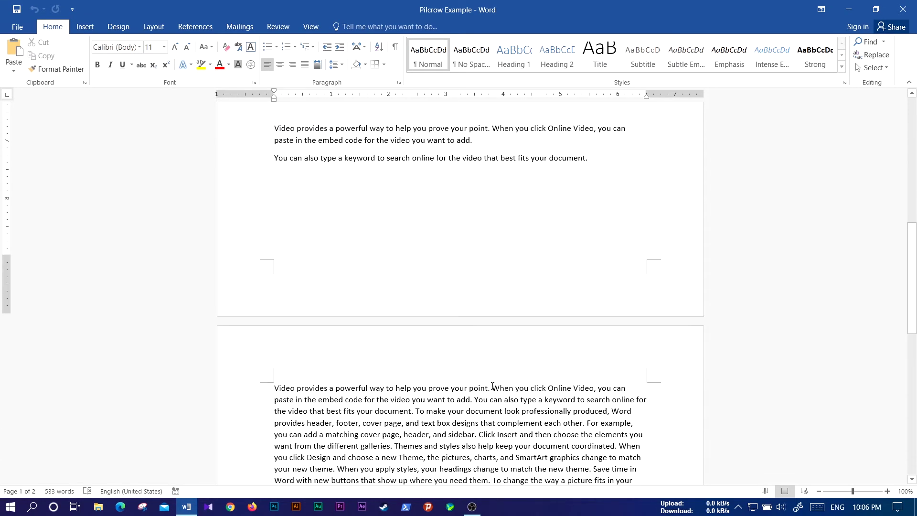
scroll(492, 399, down, 5)
scroll(495, 394, up, 15)
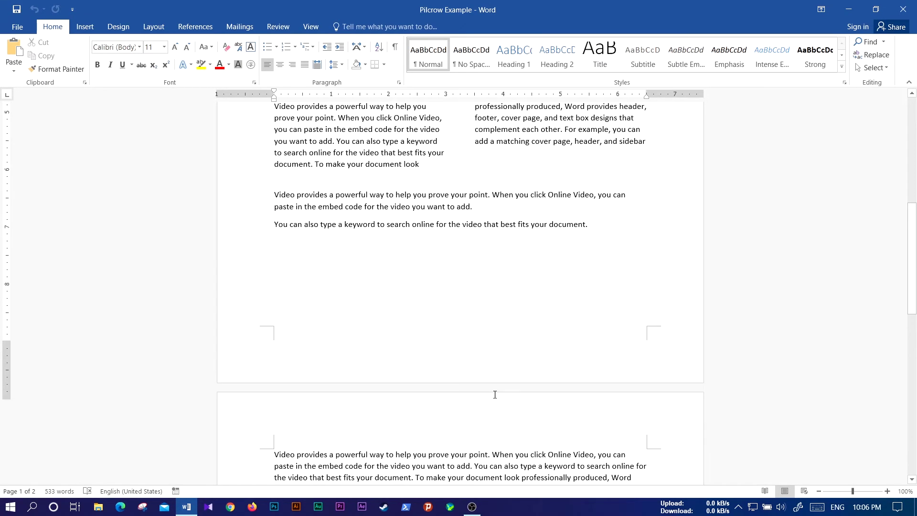
scroll(495, 394, up, 5)
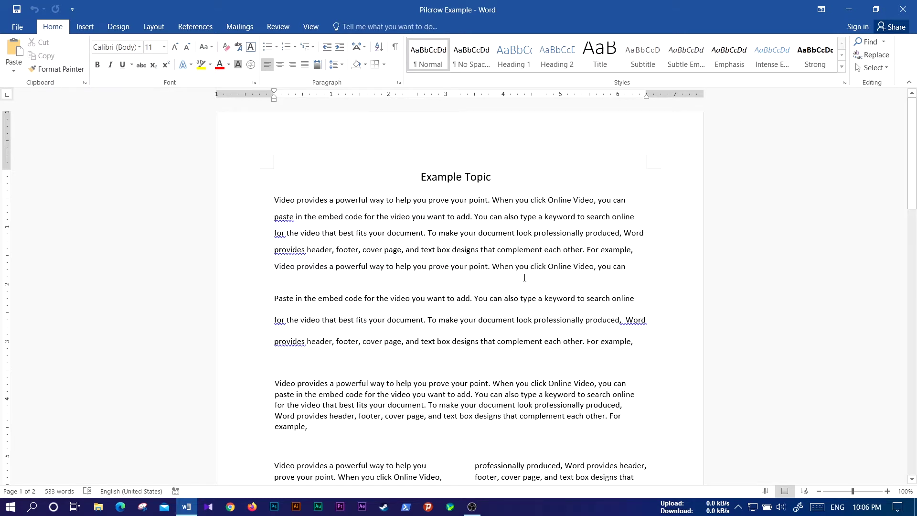
scroll(525, 277, down, 2)
scroll(296, 287, down, 2)
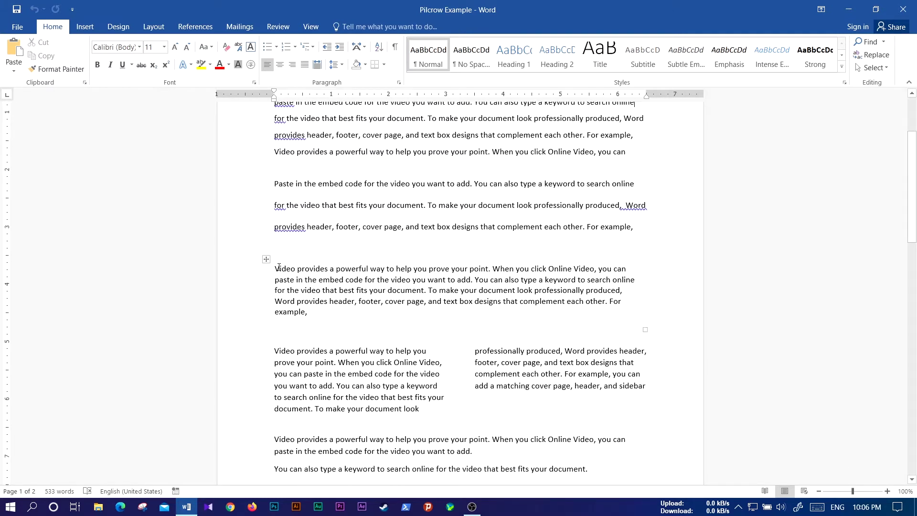
scroll(287, 307, down, 3)
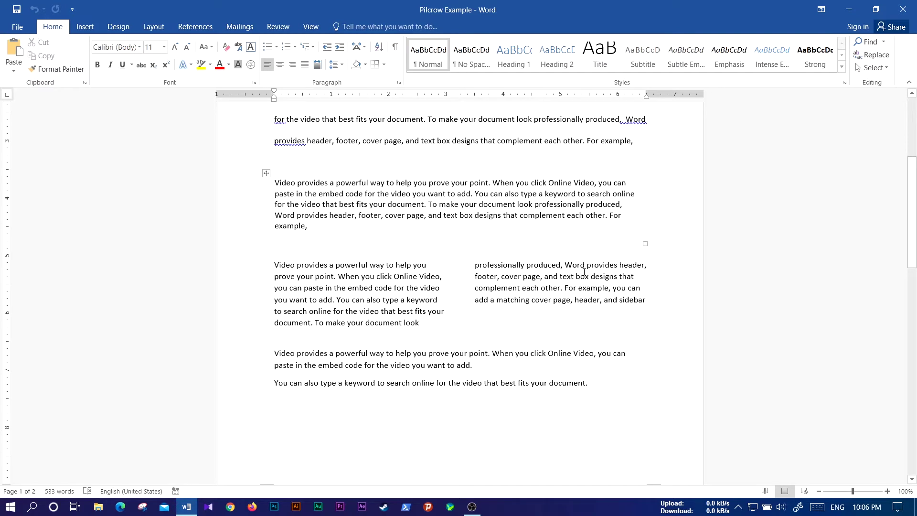
scroll(328, 409, down, 4)
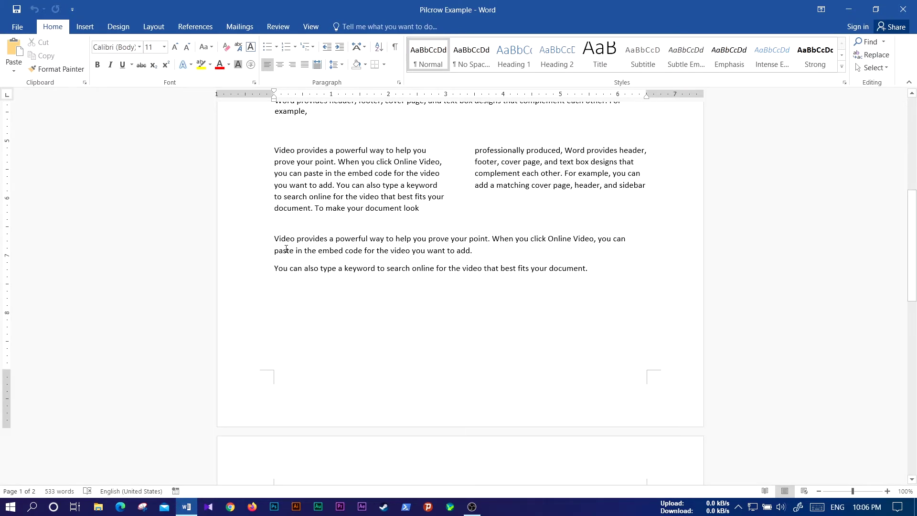
scroll(472, 405, down, 4)
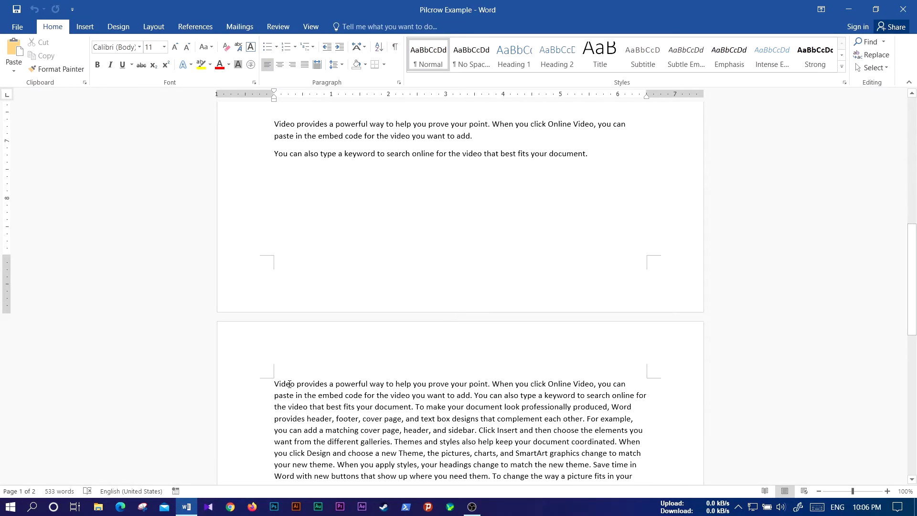
scroll(298, 406, up, 15)
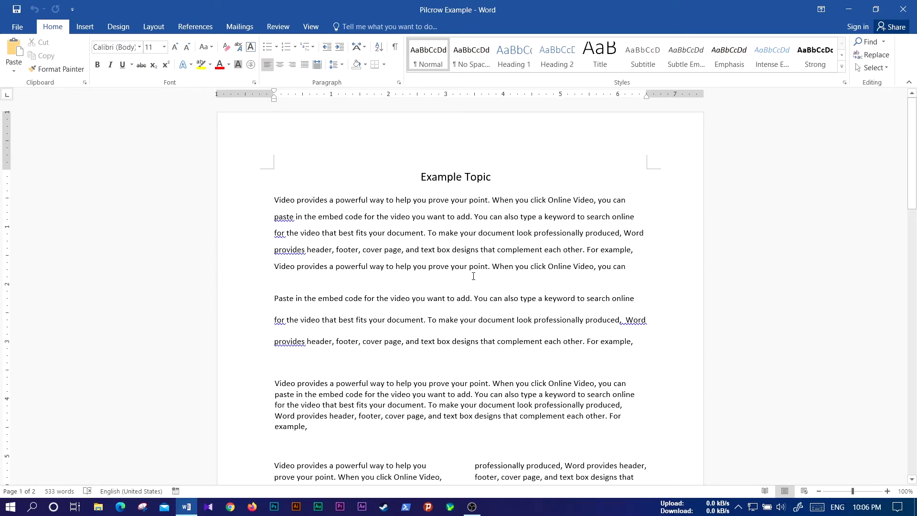
scroll(474, 276, down, 7)
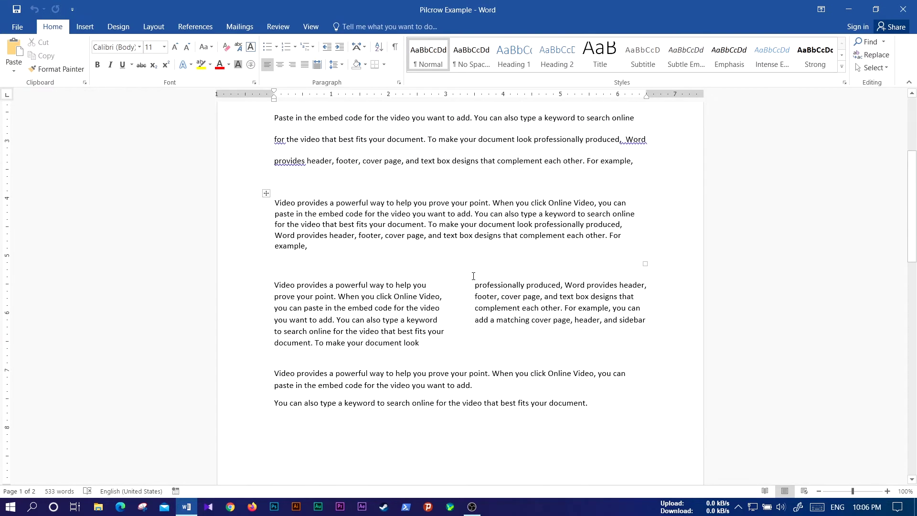
scroll(473, 276, up, 7)
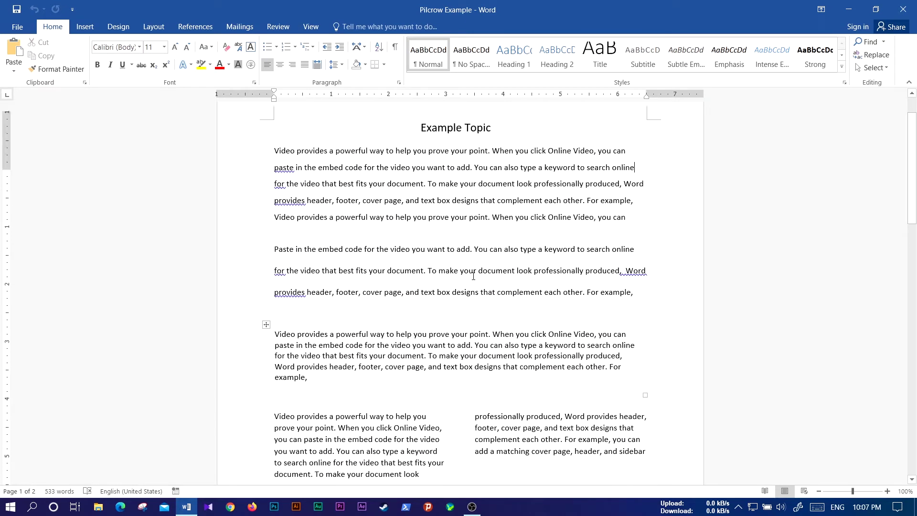
Show the paragraph marks and other hidden formatting symbols, and review them across the whole document
click(395, 48)
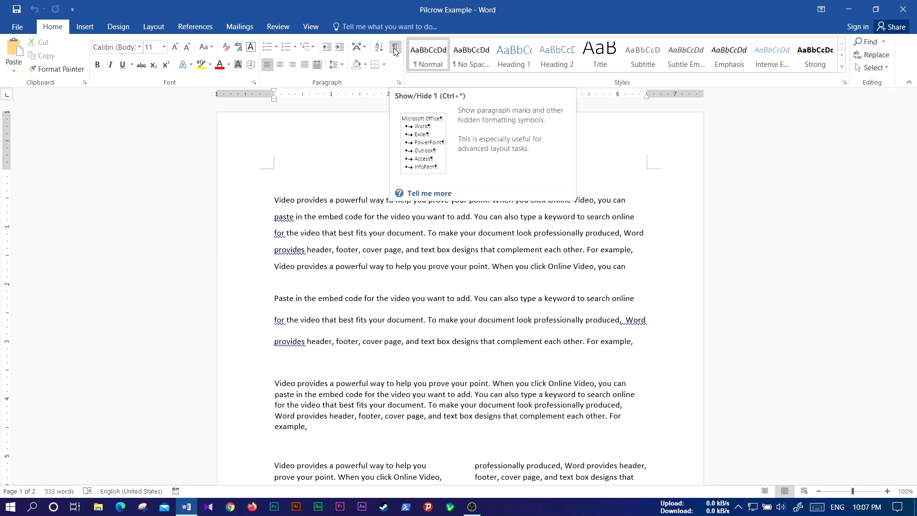
click(395, 48)
scroll(394, 409, down, 3)
scroll(394, 409, down, 13)
scroll(400, 406, up, 15)
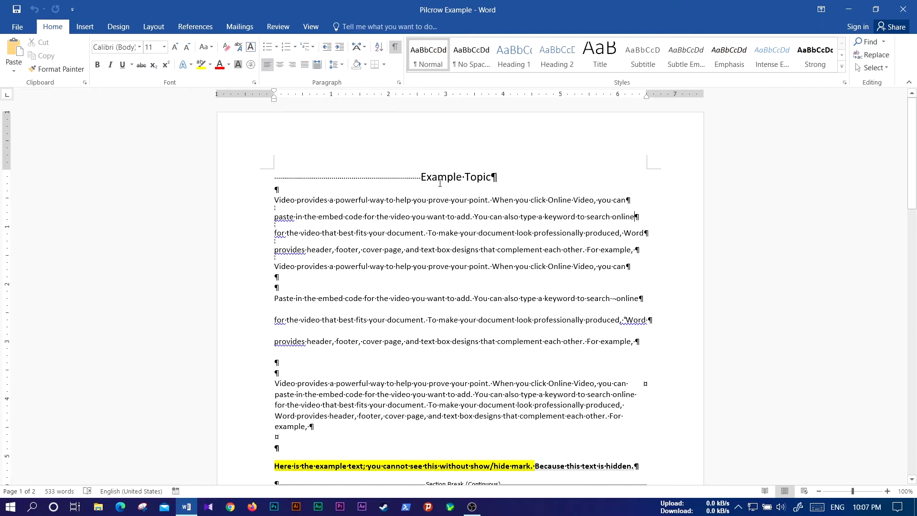
Inspect the paragraph marks at the end of the Example Topic title and on the empty line beneath it
click(493, 176)
click(290, 200)
click(276, 188)
right_click(277, 193)
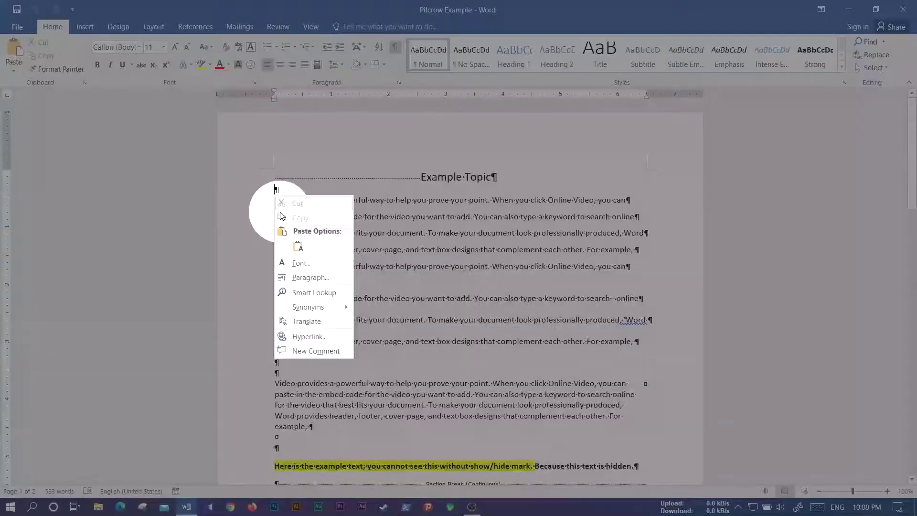
key(Escape)
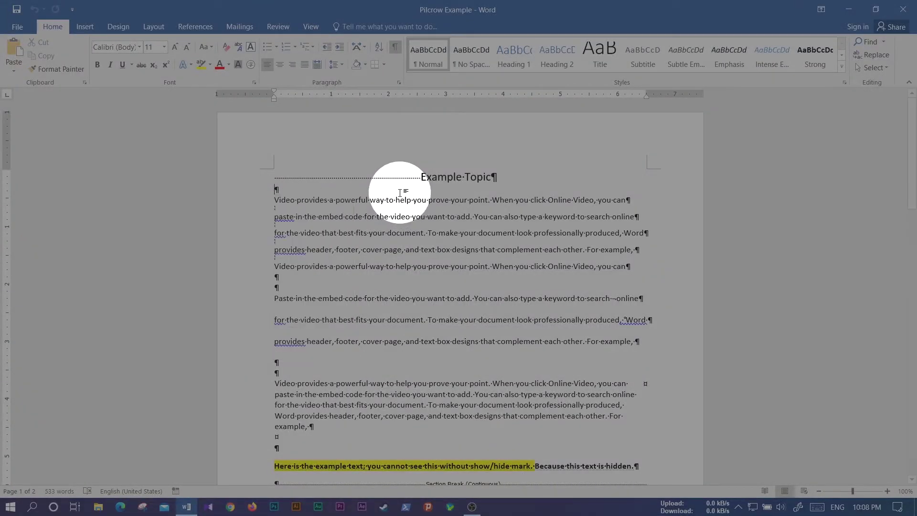
Inspect the tiny paragraph mark between the first two lines of body text
double_click(276, 210)
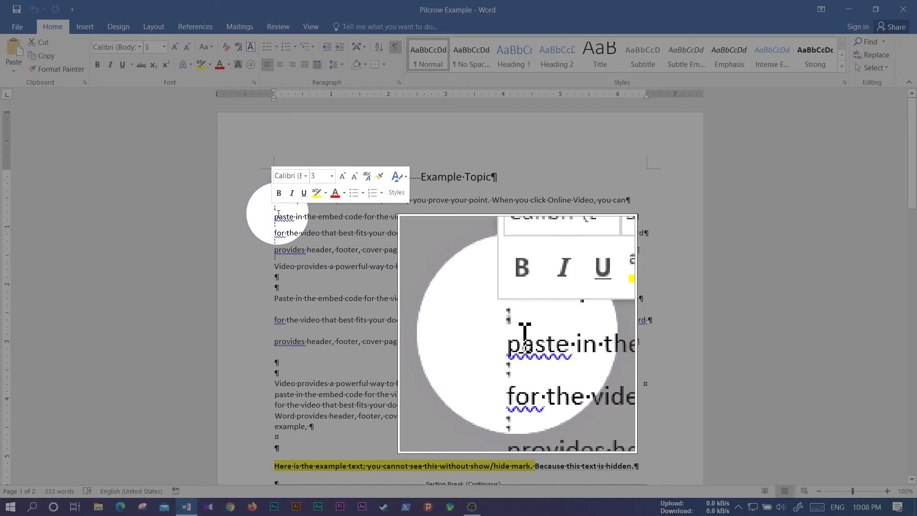
click(279, 211)
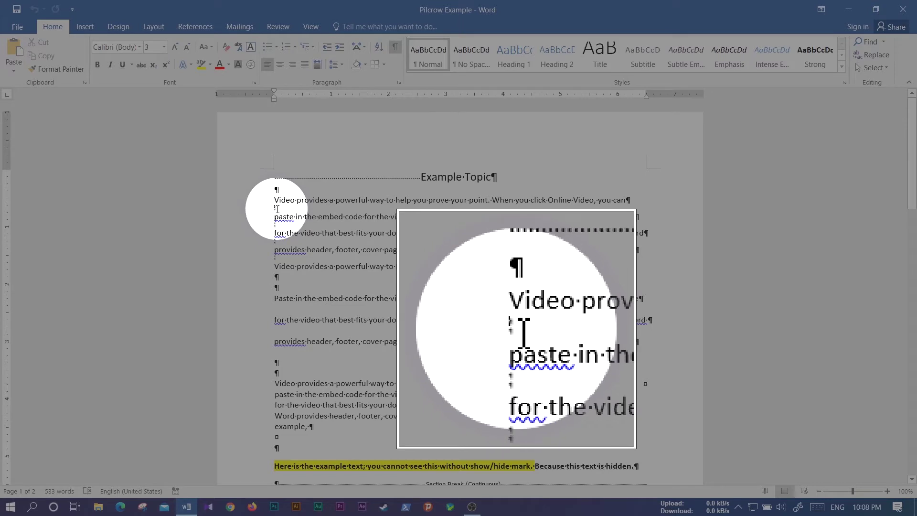
click(278, 209)
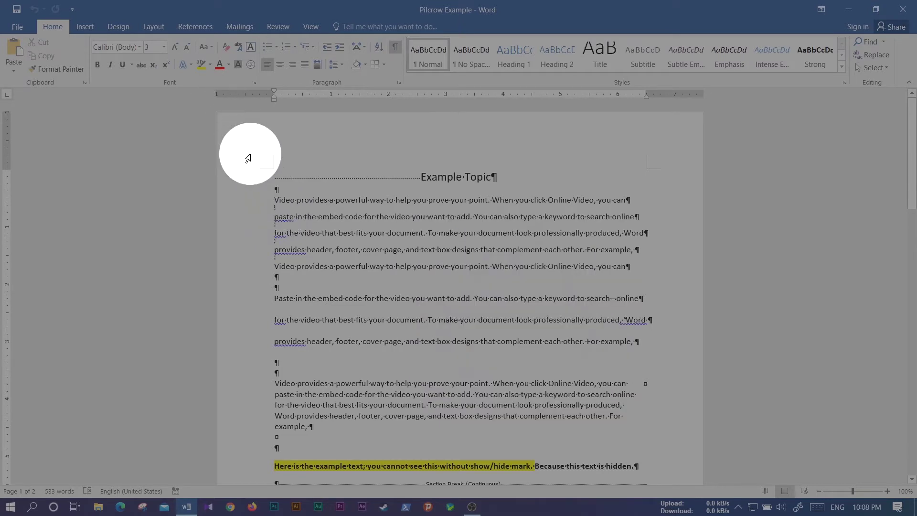
key(shift+F10)
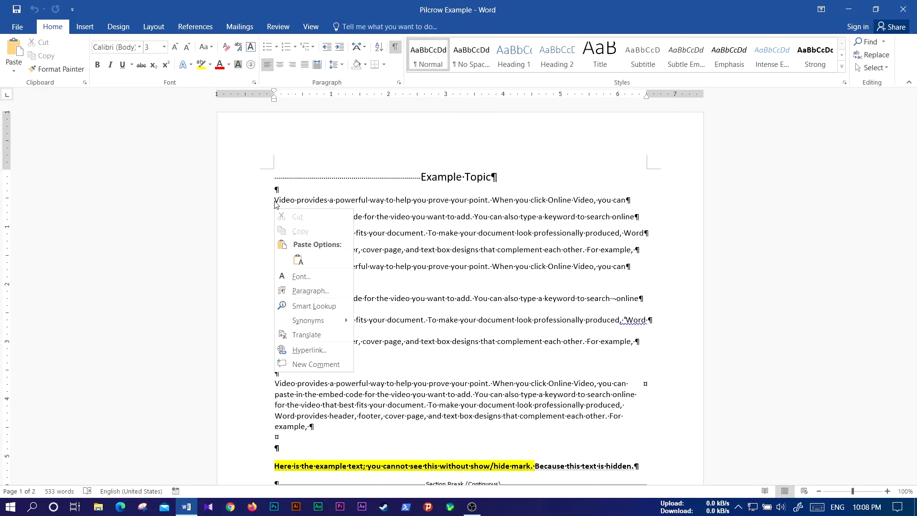
click(345, 193)
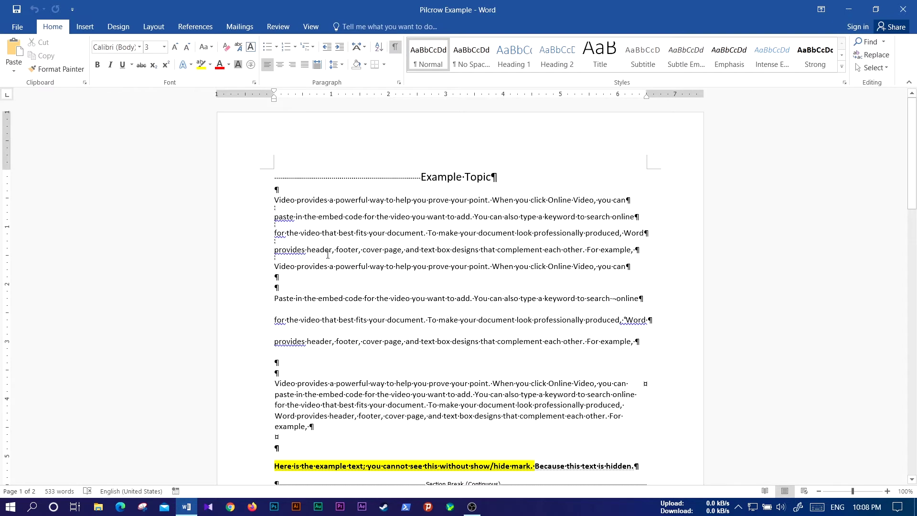
scroll(328, 254, down, 2)
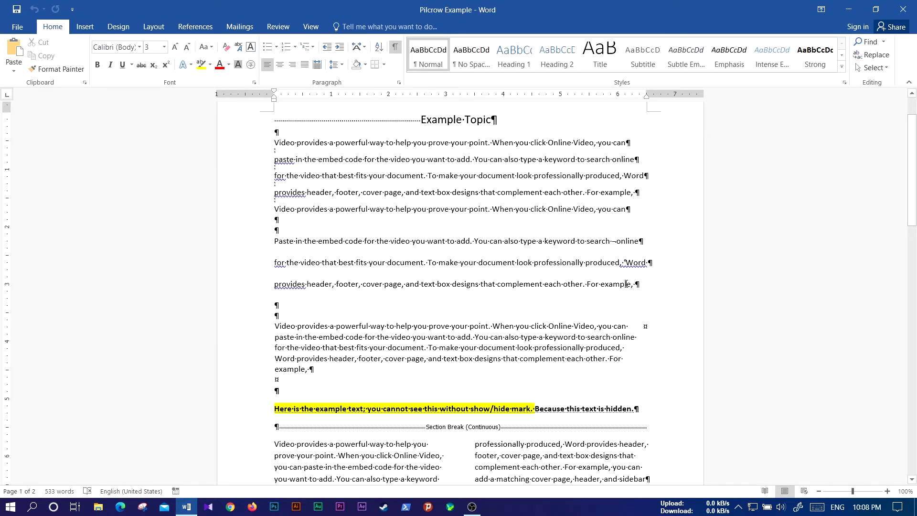
right_click(275, 152)
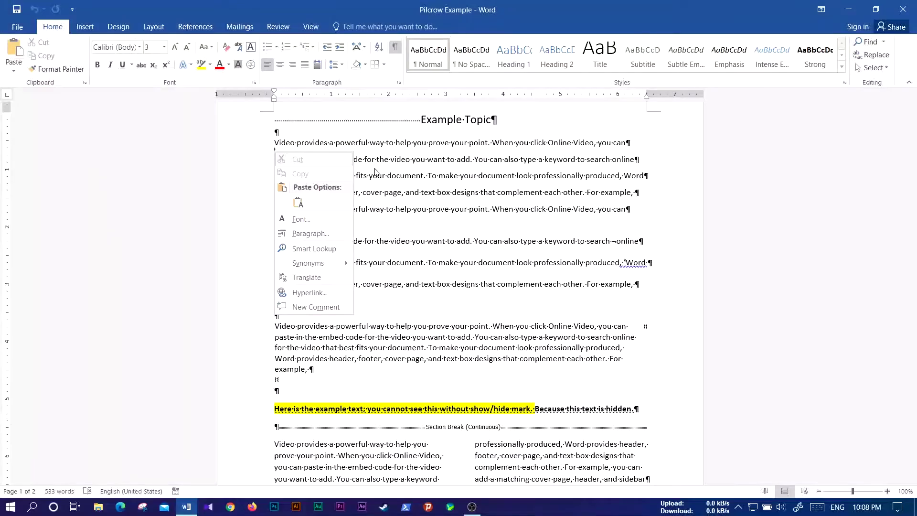
click(407, 209)
Examine the end-of-cell and end-of-row marks around the single-cell table below the second text block
scroll(340, 246, down, 2)
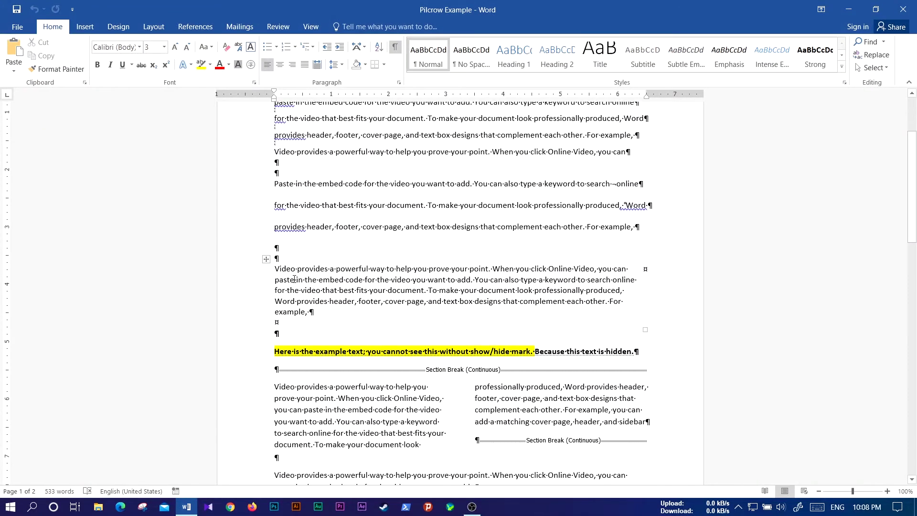
scroll(493, 315, down, 1)
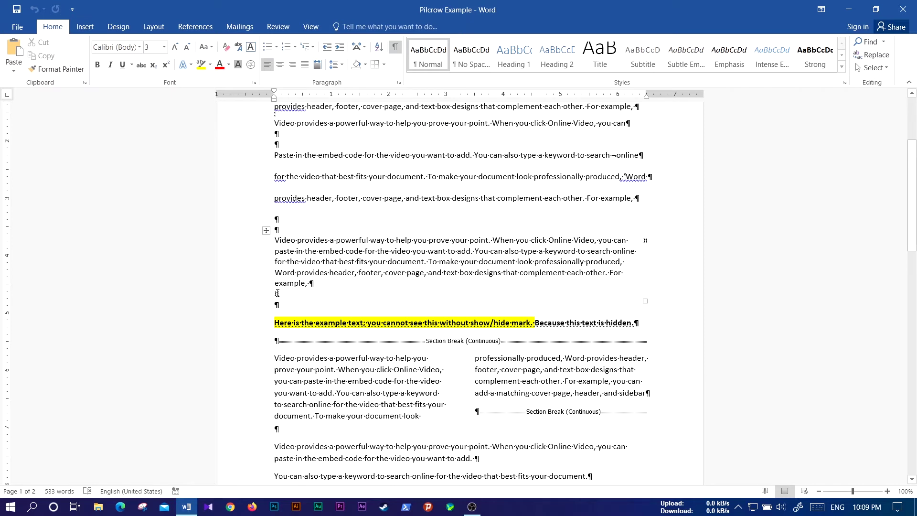
click(646, 240)
Hide the formatting marks and show them again to compare the highlighted hidden text line
scroll(434, 275, down, 2)
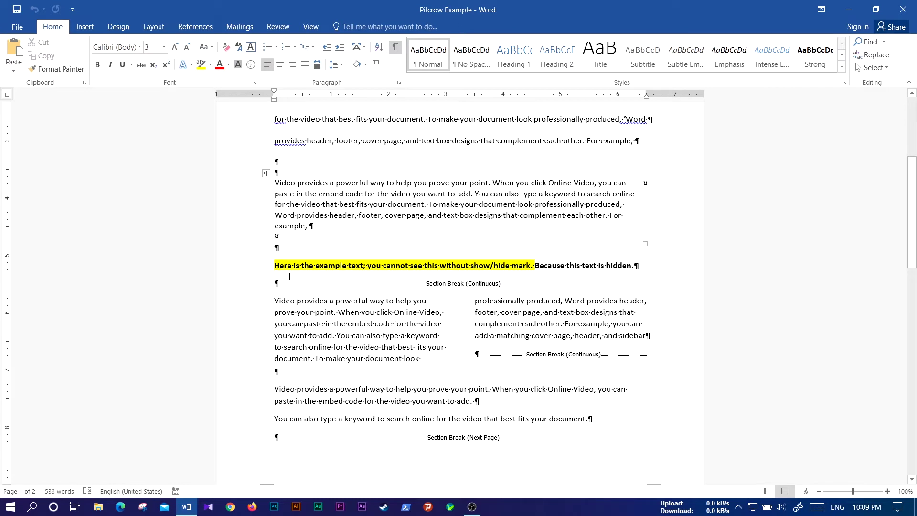
click(396, 49)
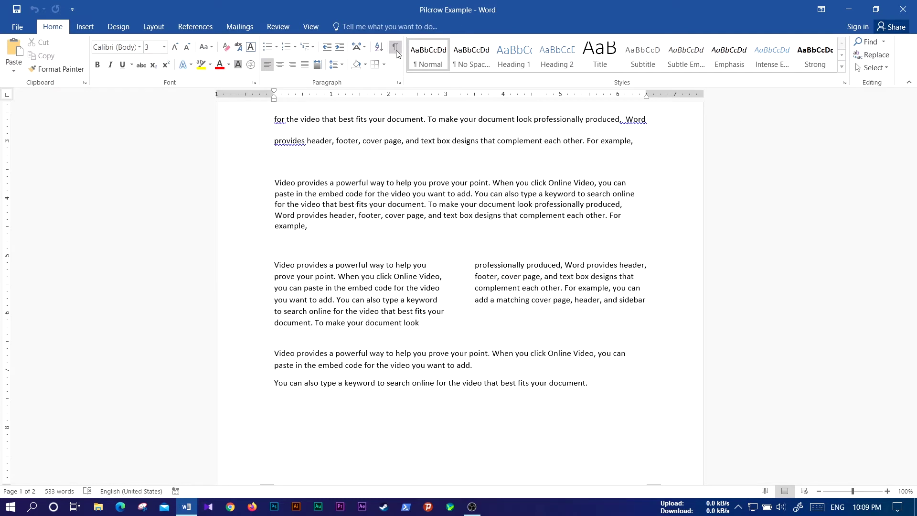
click(396, 49)
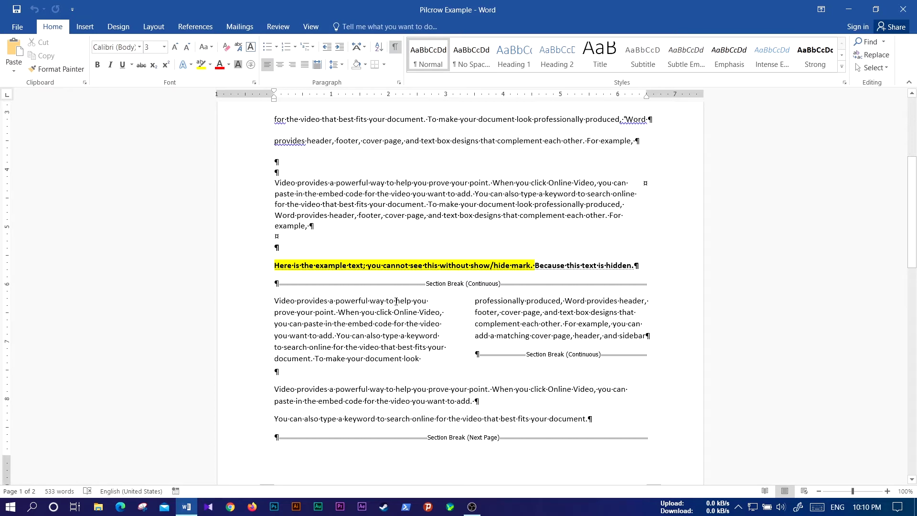
Examine the continuous section breaks around the two-column text and the next-page section break ending the first page
scroll(425, 270, down, 2)
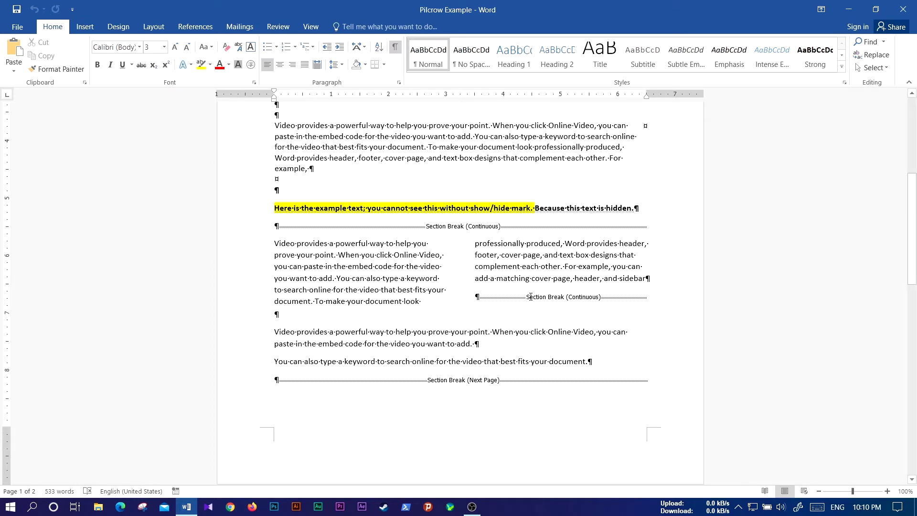
scroll(506, 312, down, 3)
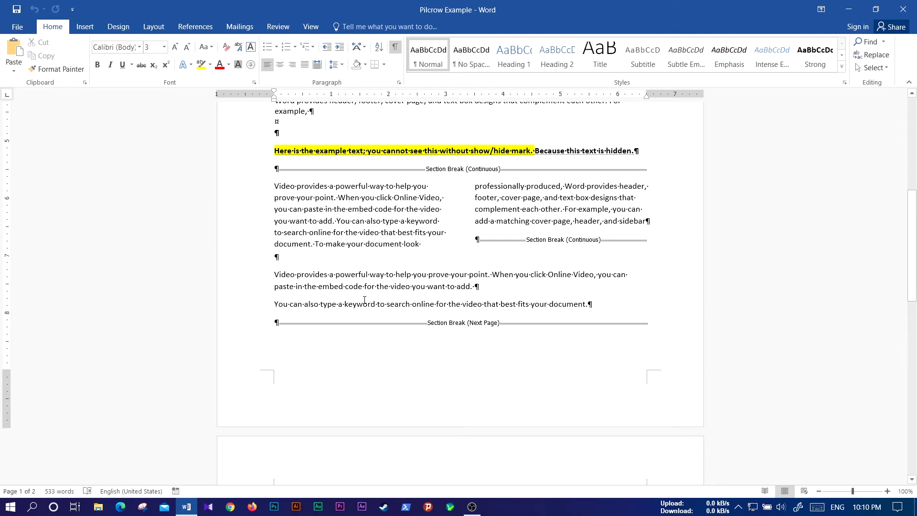
scroll(463, 329, down, 2)
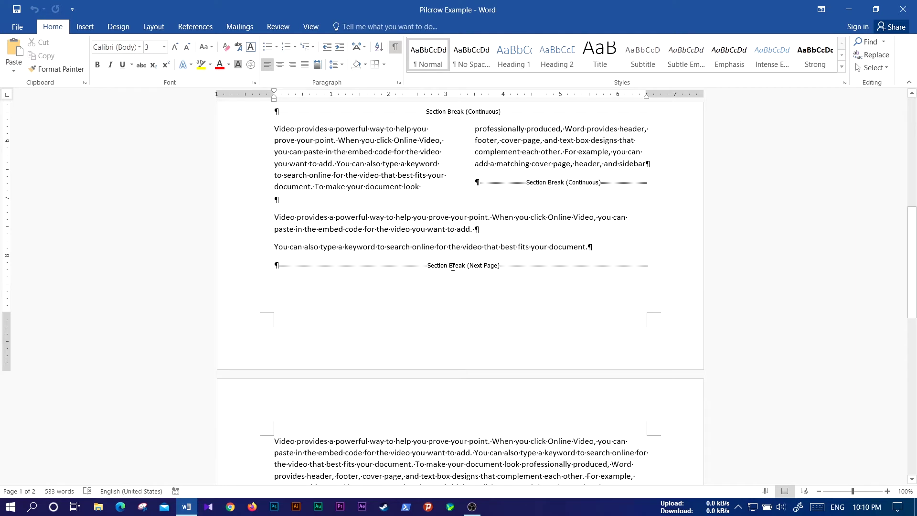
Review the formatting marks throughout the document, from the title down to the paragraph after the next-page section break
scroll(451, 276, up, 5)
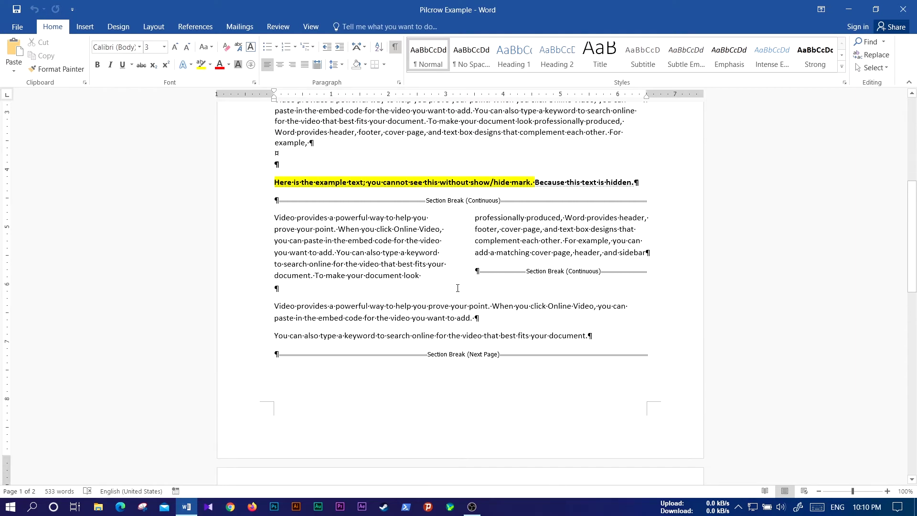
scroll(456, 290, up, 7)
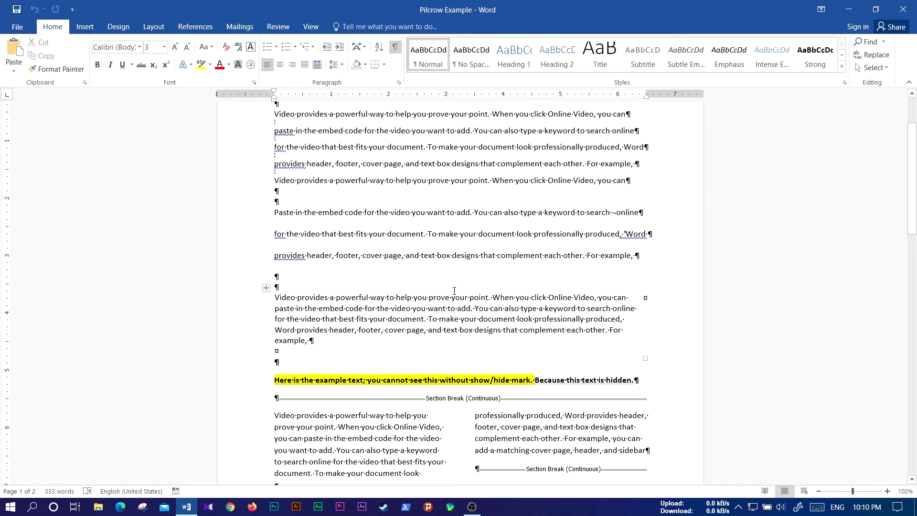
scroll(455, 288, up, 1)
scroll(454, 238, down, 8)
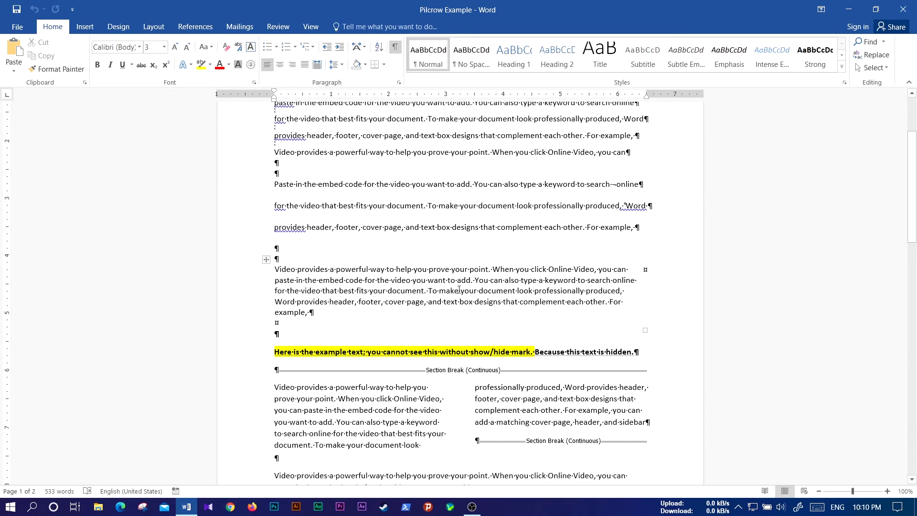
scroll(464, 311, down, 6)
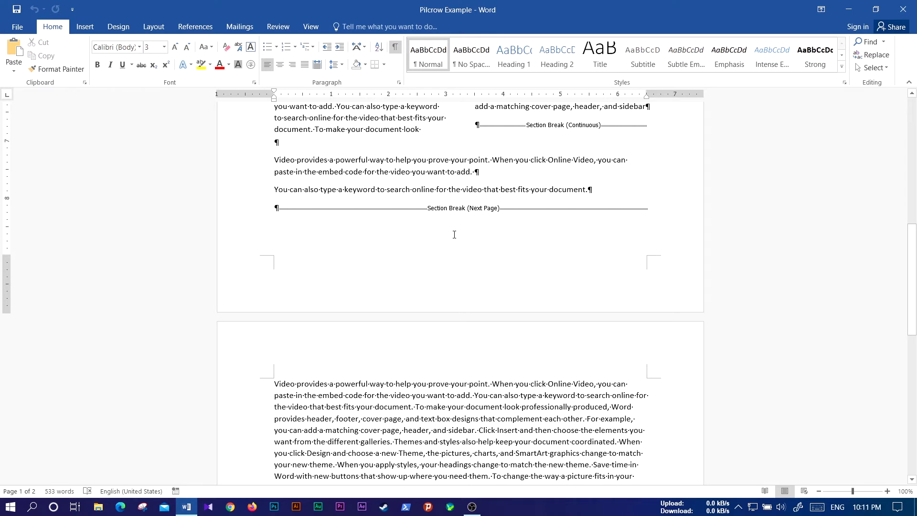
scroll(460, 294, down, 3)
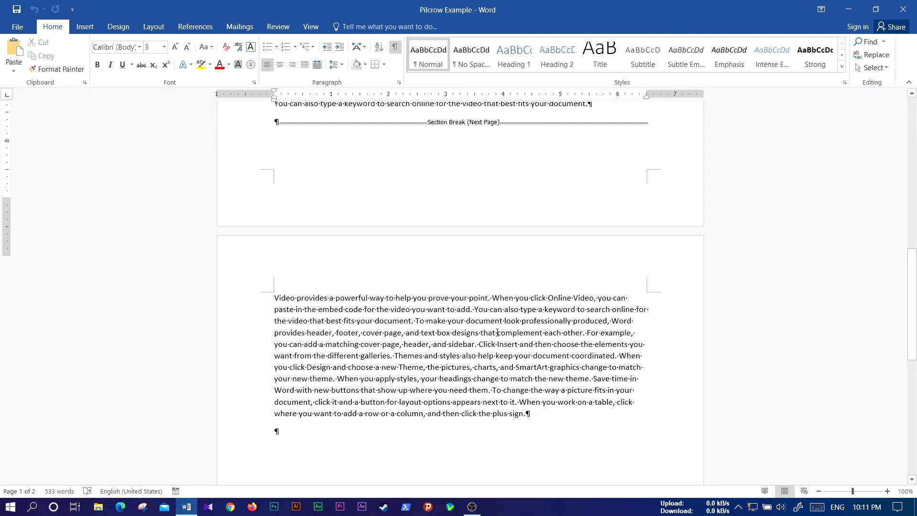
scroll(471, 328, up, 7)
scroll(450, 263, up, 3)
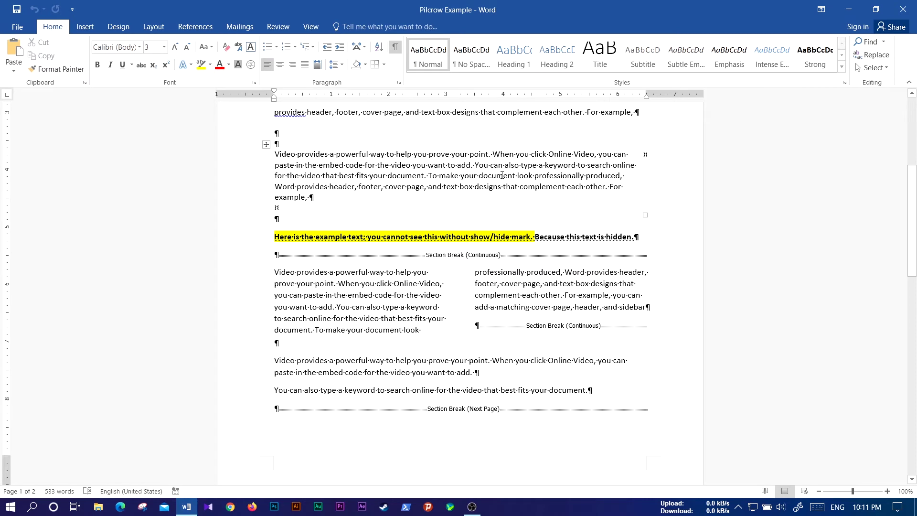
scroll(503, 168, up, 6)
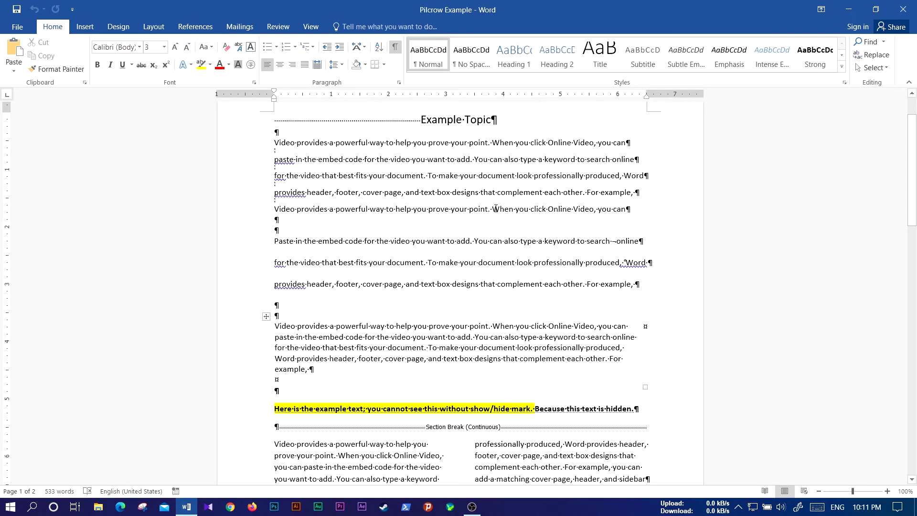
scroll(495, 209, up, 1)
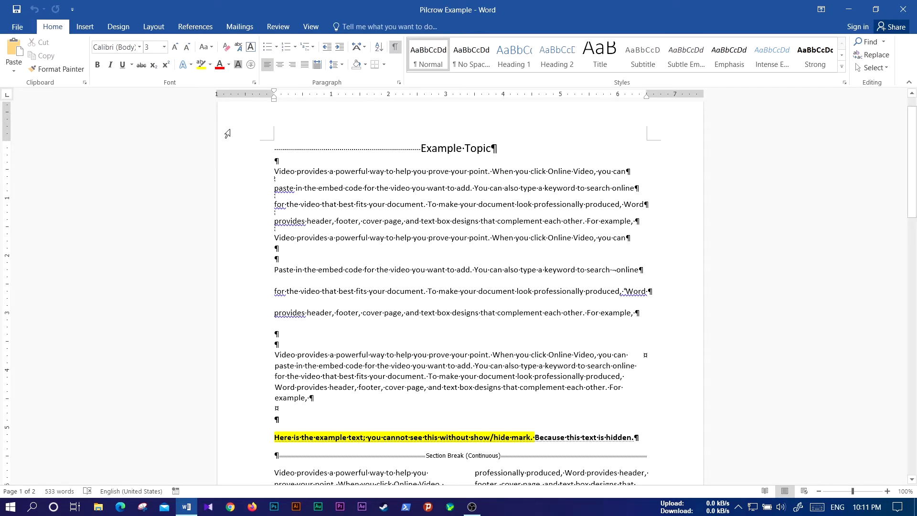
Examine the Display settings in Word Options for the formatting marks always shown on the screen, and close the dialog with OK
click(18, 26)
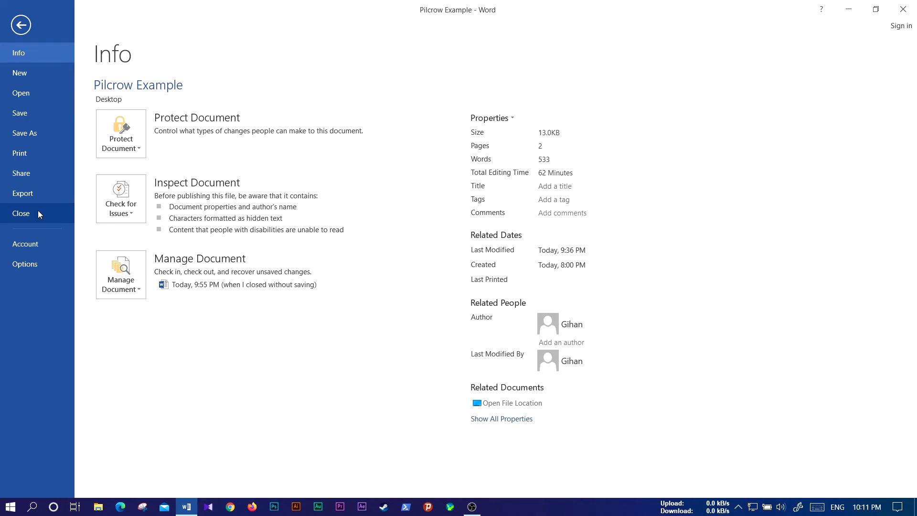
click(35, 264)
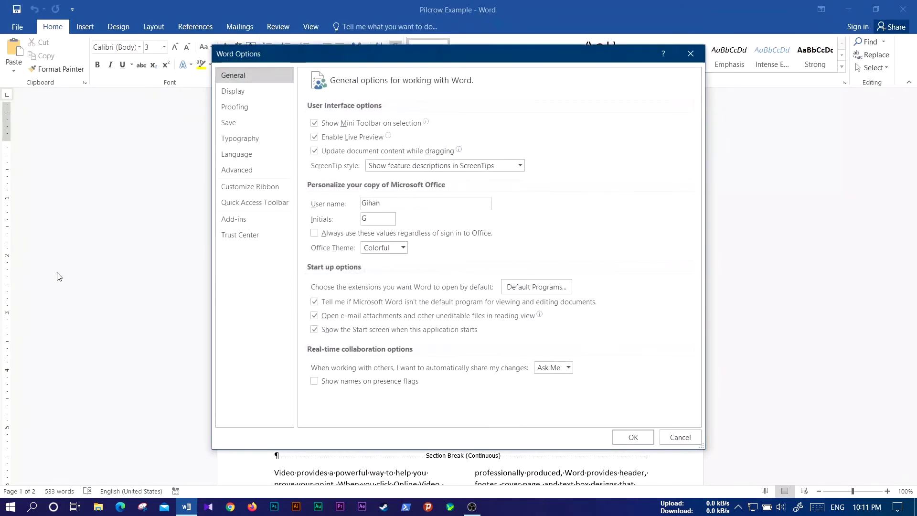
drag(480, 58, 508, 51)
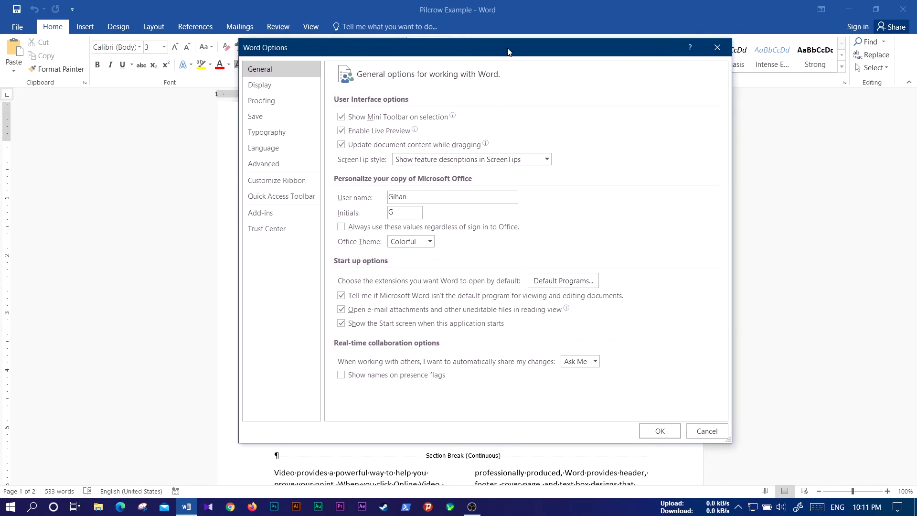
click(262, 84)
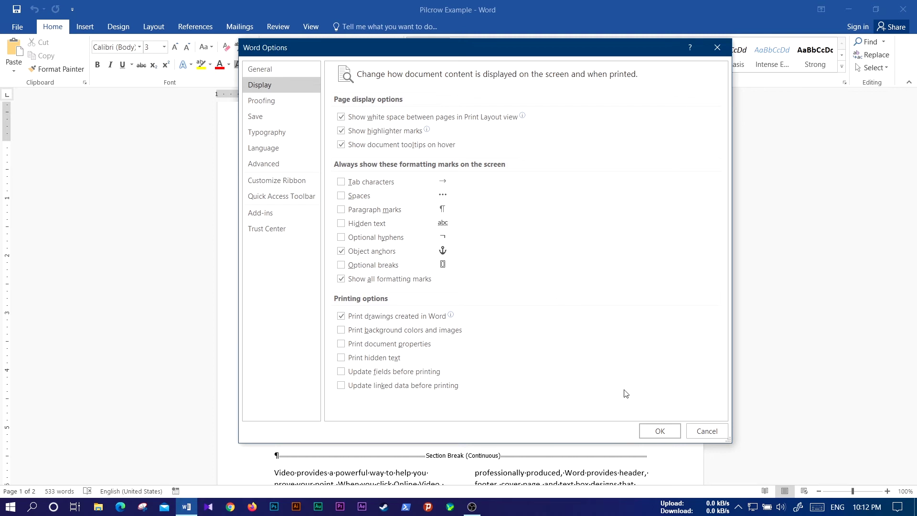
click(659, 431)
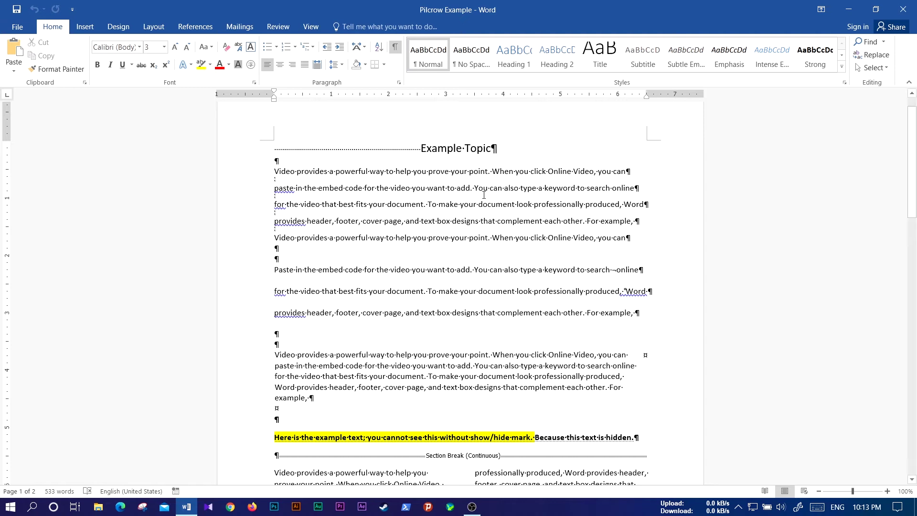
Hide the formatting marks throughout the example document, view the clean text up to the title, and close the document
scroll(482, 164, down, 5)
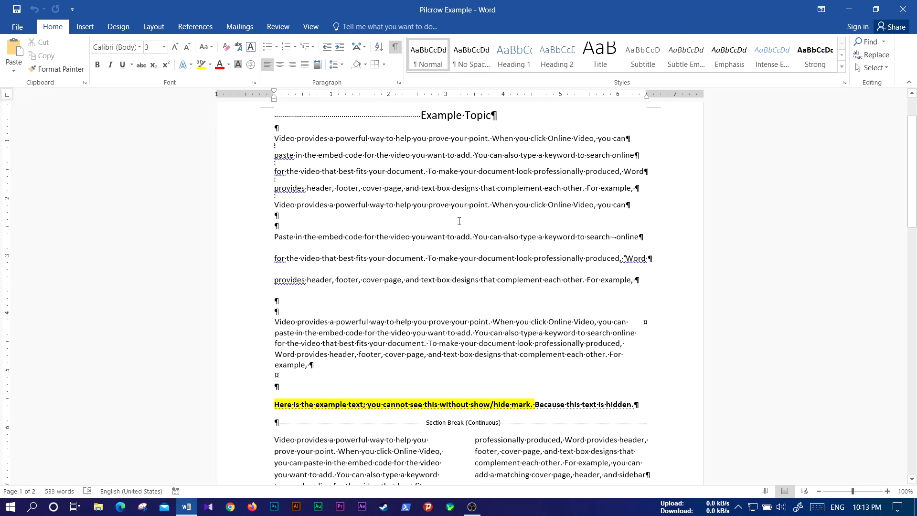
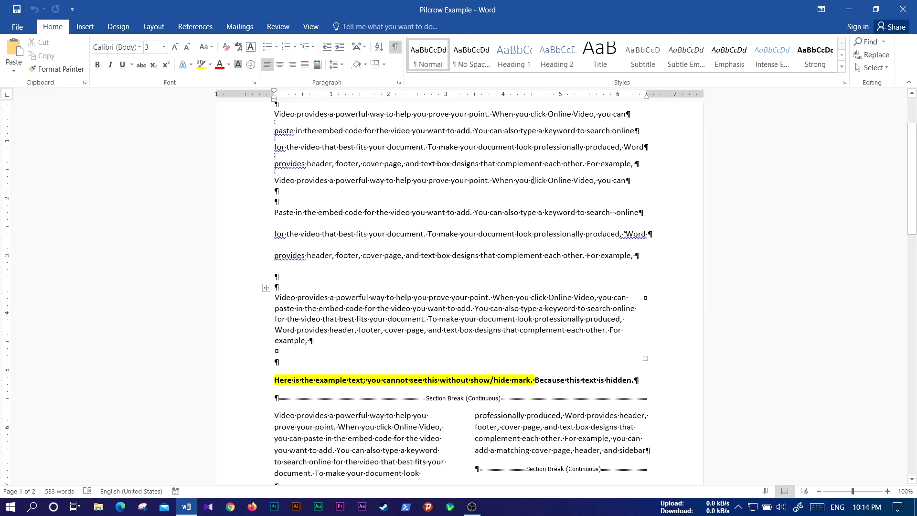
scroll(570, 189, up, 2)
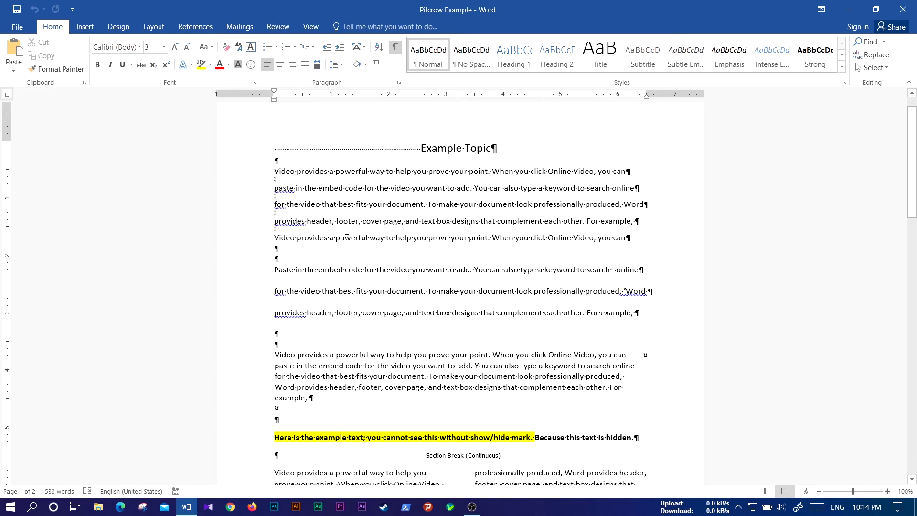
scroll(348, 230, down, 1)
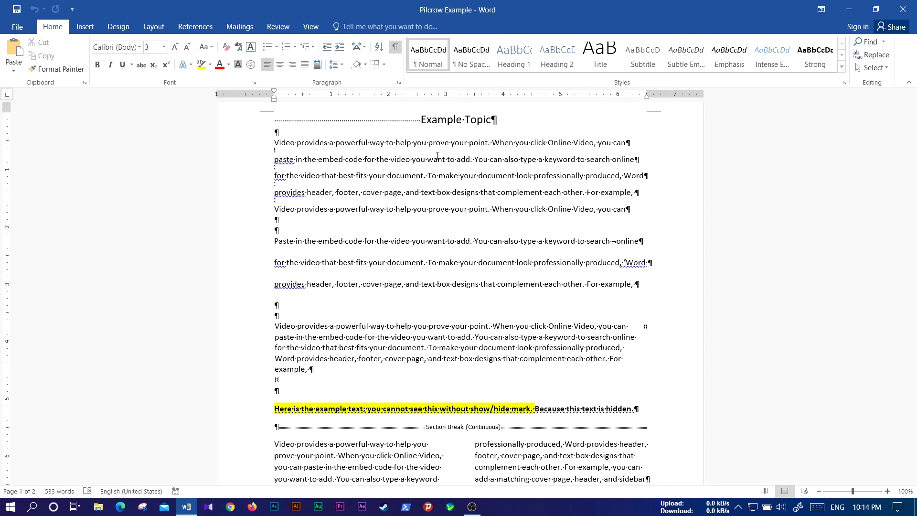
scroll(437, 155, down, 4)
scroll(447, 299, down, 4)
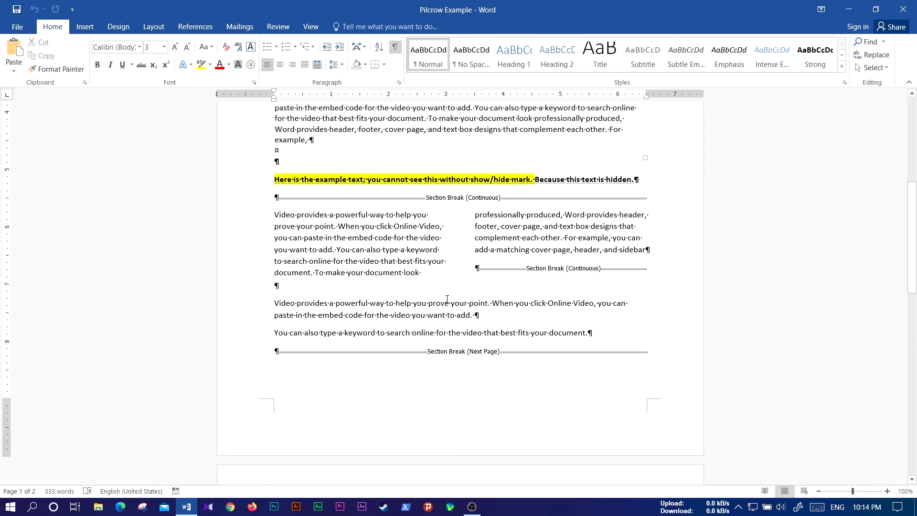
click(395, 46)
scroll(460, 258, up, 4)
scroll(460, 257, up, 6)
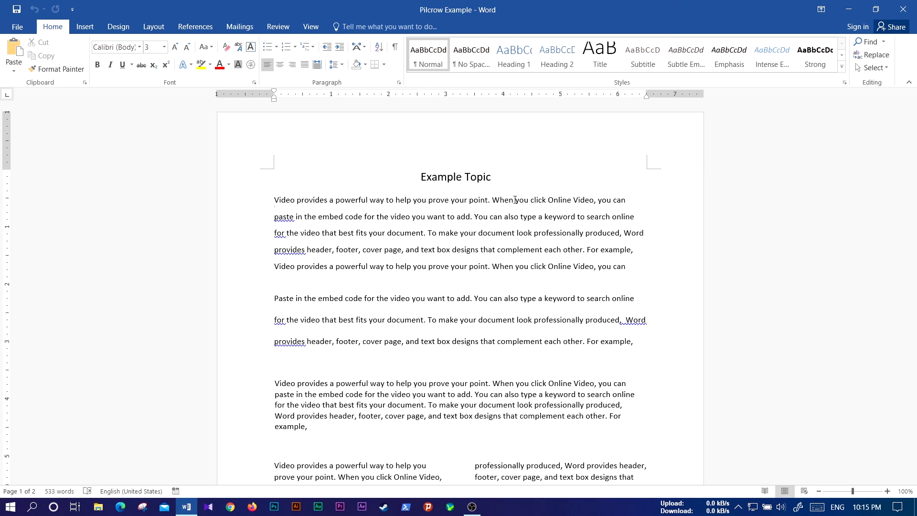
click(903, 9)
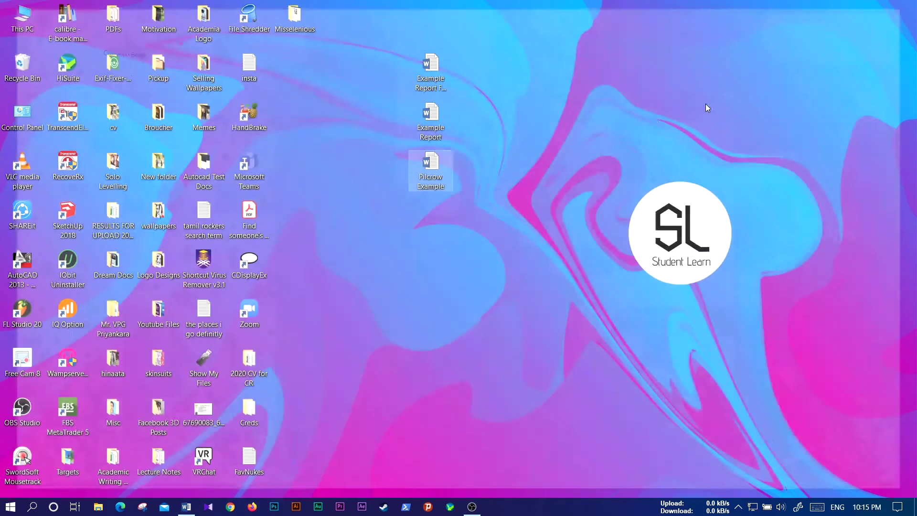